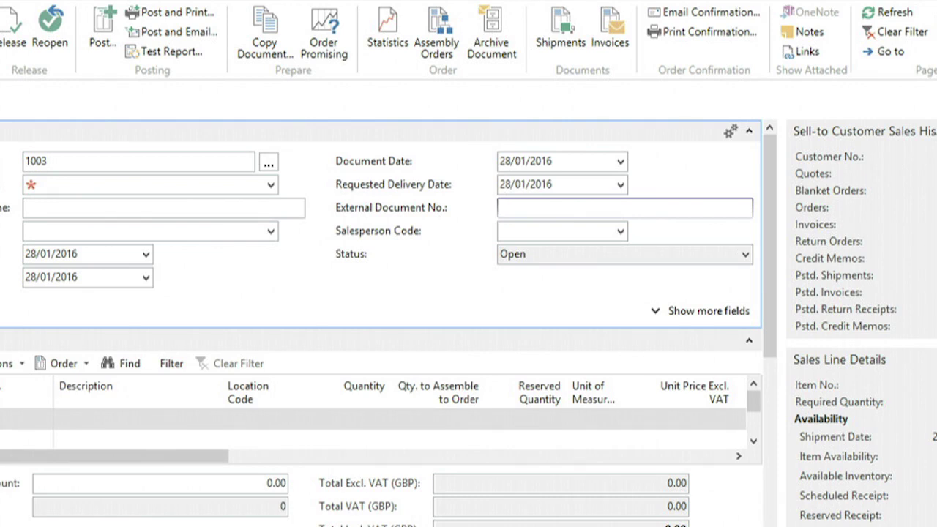
- Fill the sales order's Requested Delivery Date with the program's date shorthand t
{"action": "left_click", "coordinate": [526, 184]}
{"action": "type", "text": "t"}
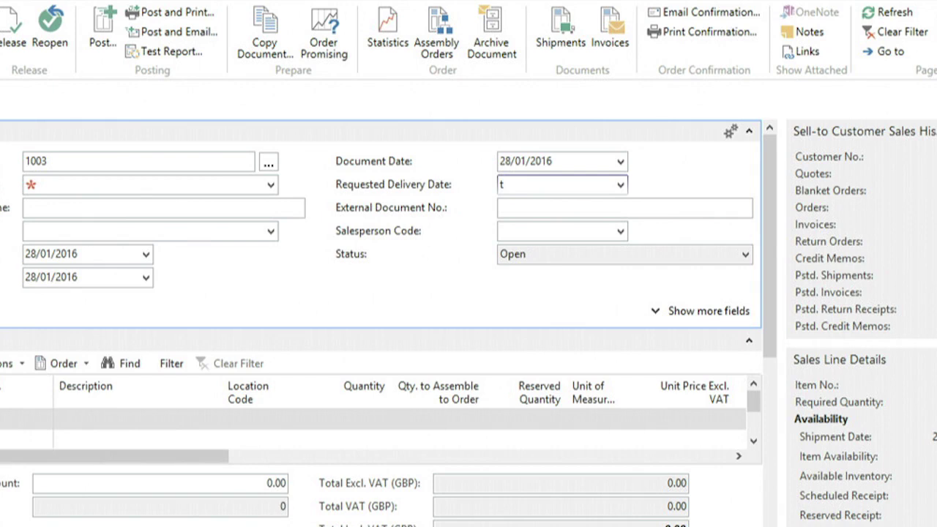
{"action": "key", "text": "Tab"}
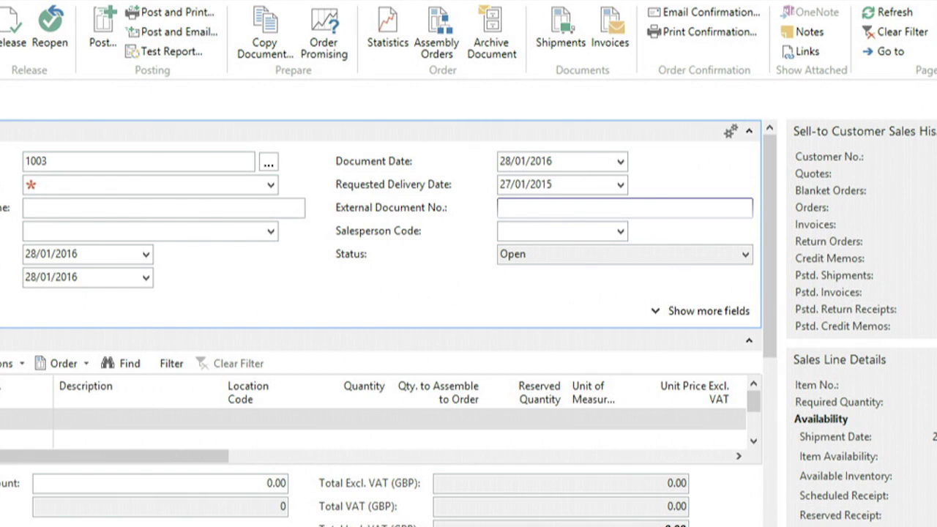
- Set the Requested Delivery Date of the sales order to 31/01/2016
{"action": "key", "text": "shift+Tab"}
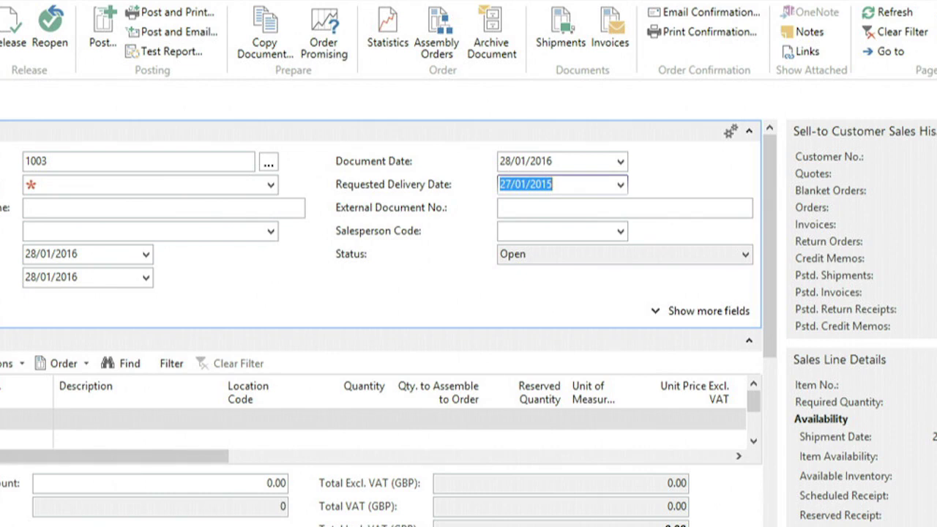
{"action": "type", "text": "31"}
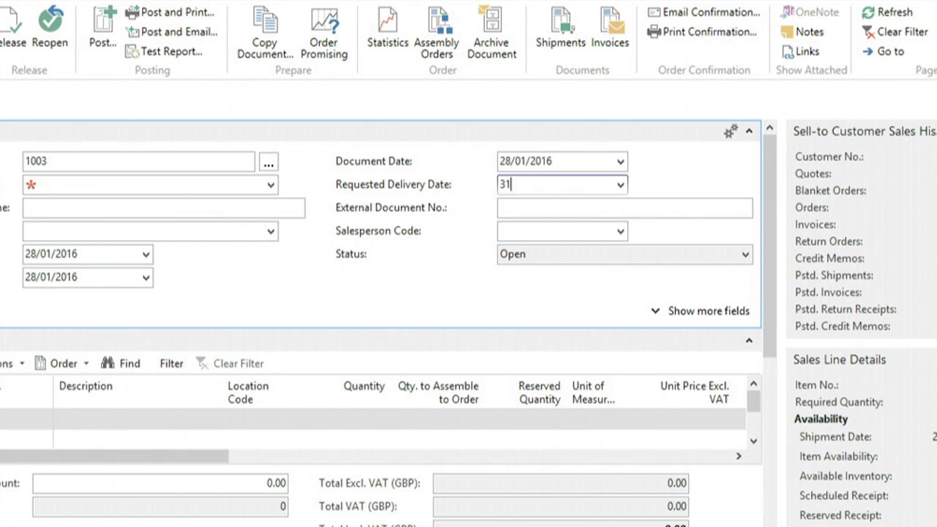
{"action": "type", "text": "0116"}
{"action": "key", "text": "Tab"}
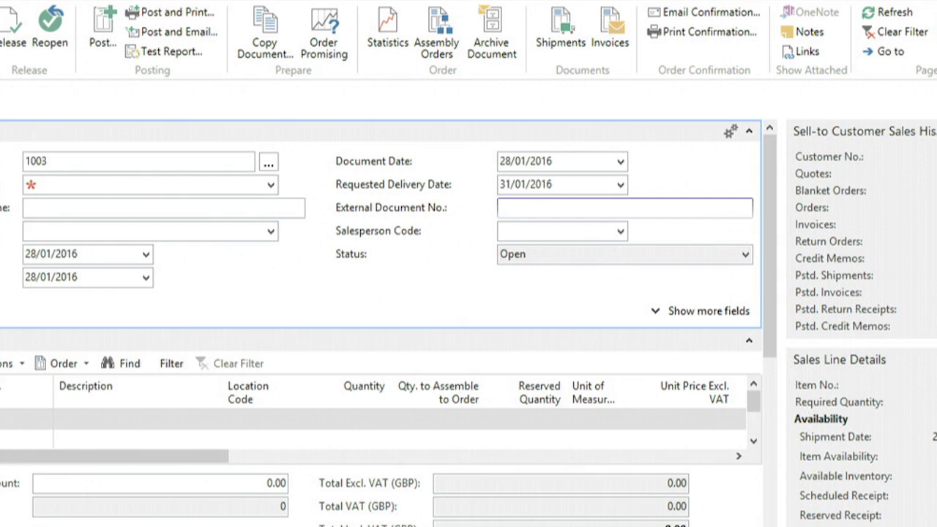
- Set the sales order's Requested Delivery Date to 29/01/2016
{"action": "left_click", "coordinate": [525, 183]}
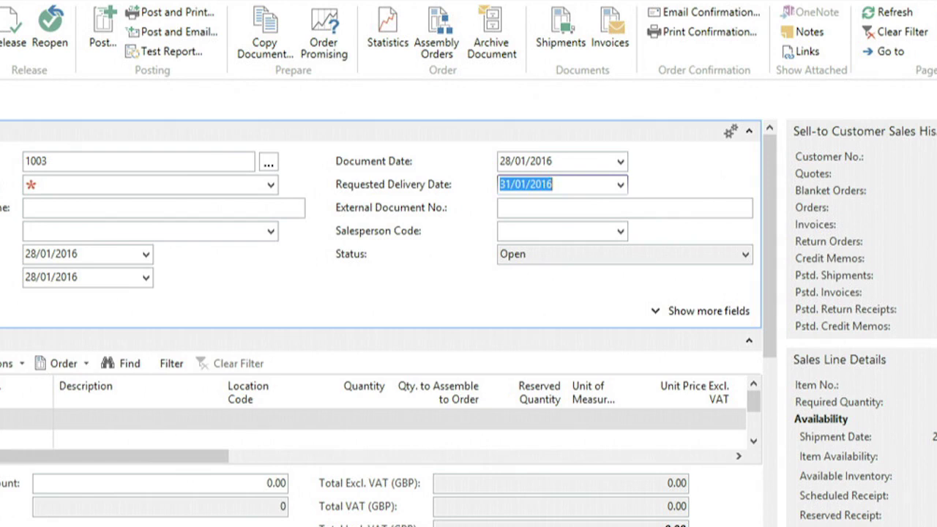
{"action": "type", "text": "29"}
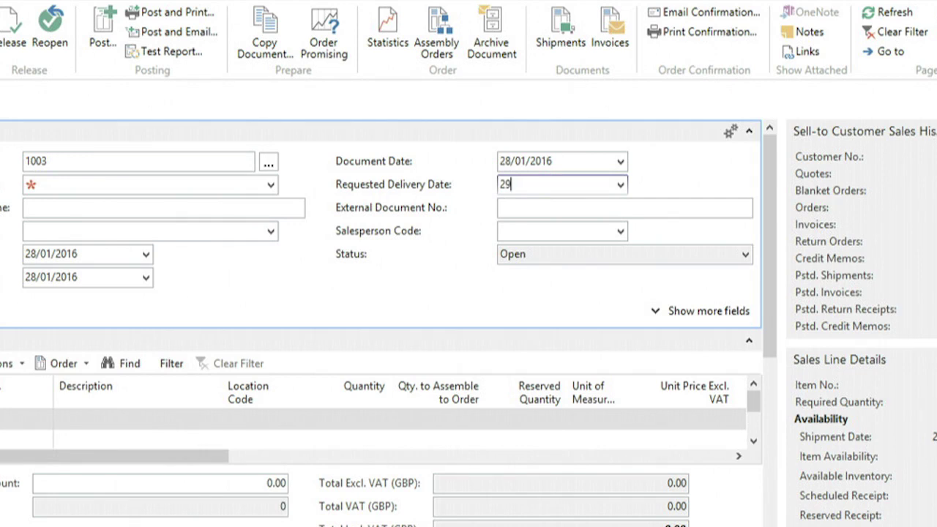
{"action": "key", "text": "Tab"}
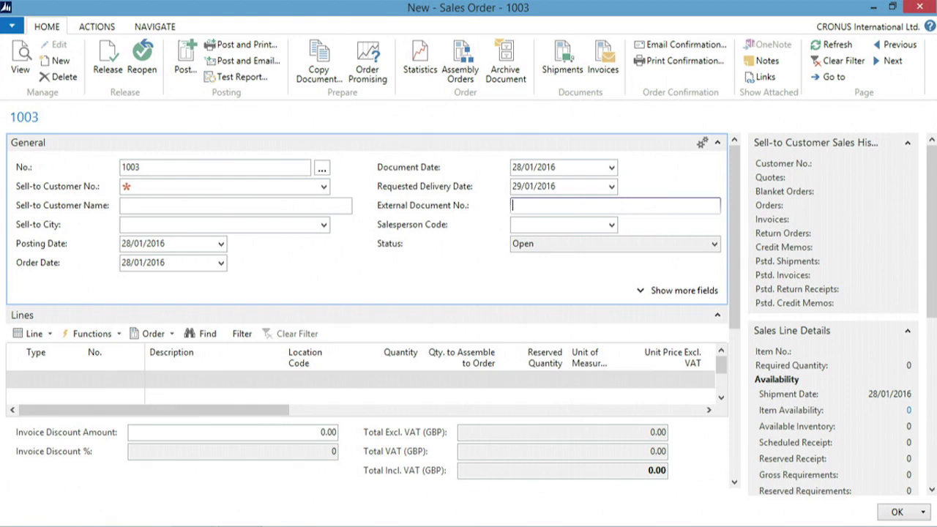
{"action": "key", "text": "Return"}
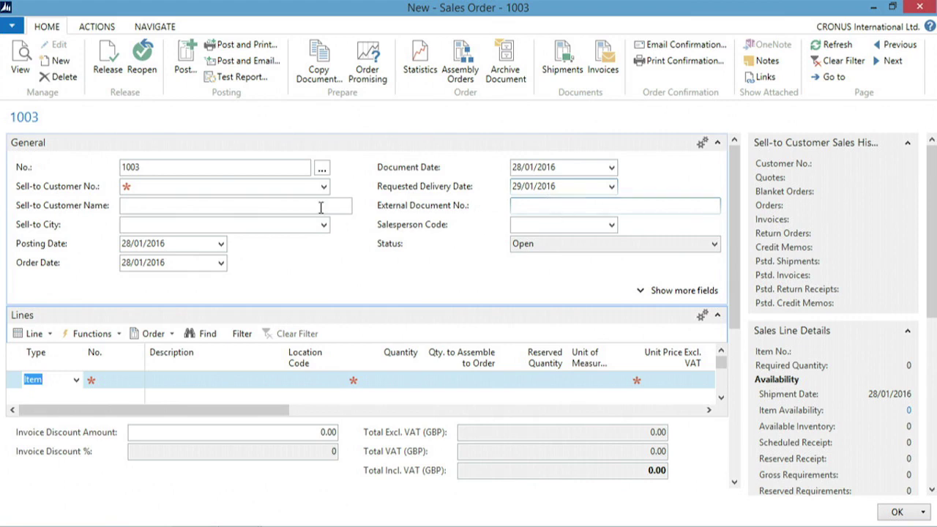
- Set The Cannon Group PLC as the sell-to customer by entering its customer number
{"action": "left_click", "coordinate": [146, 186]}
{"action": "type", "text": "10000"}
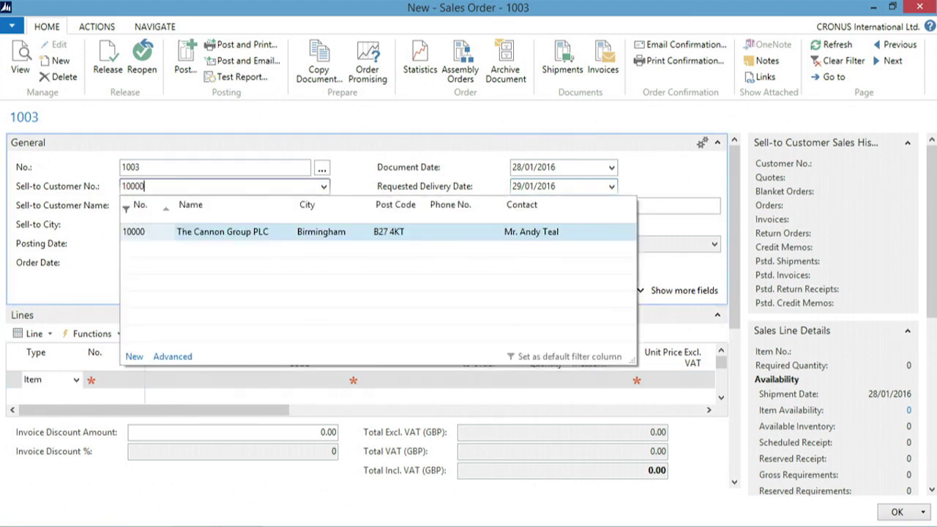
{"action": "key", "text": "Tab"}
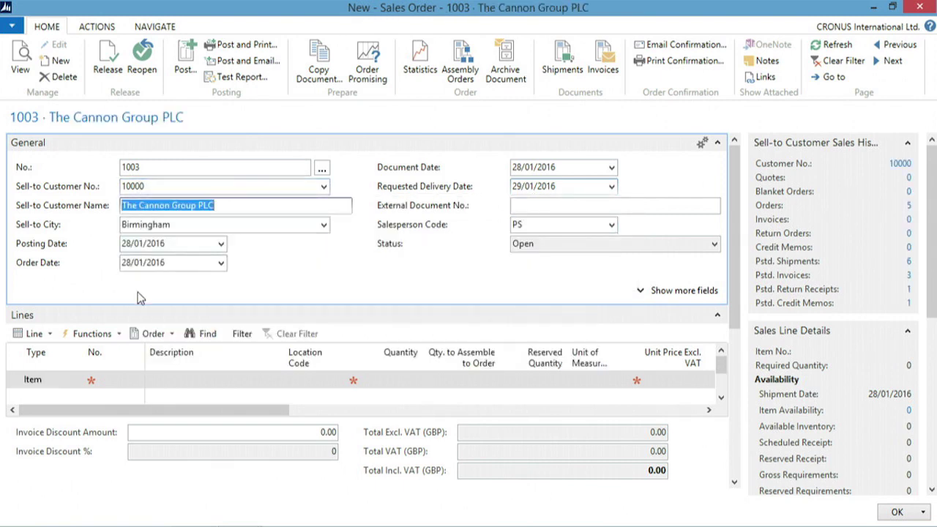
- Enter item 1908-S, the blue LONDON Swivel Chair, on the first order line with a quantity of 10
{"action": "left_click", "coordinate": [103, 381]}
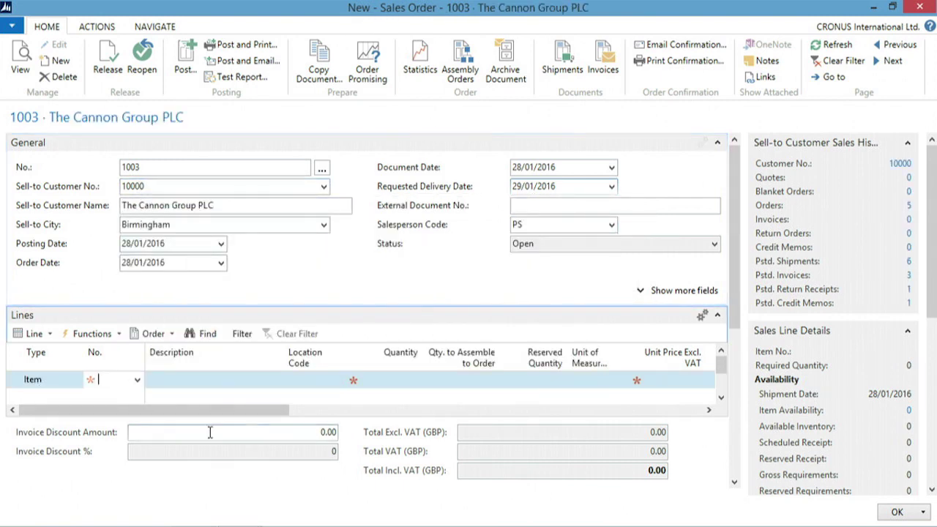
{"action": "type", "text": "1900-S"}
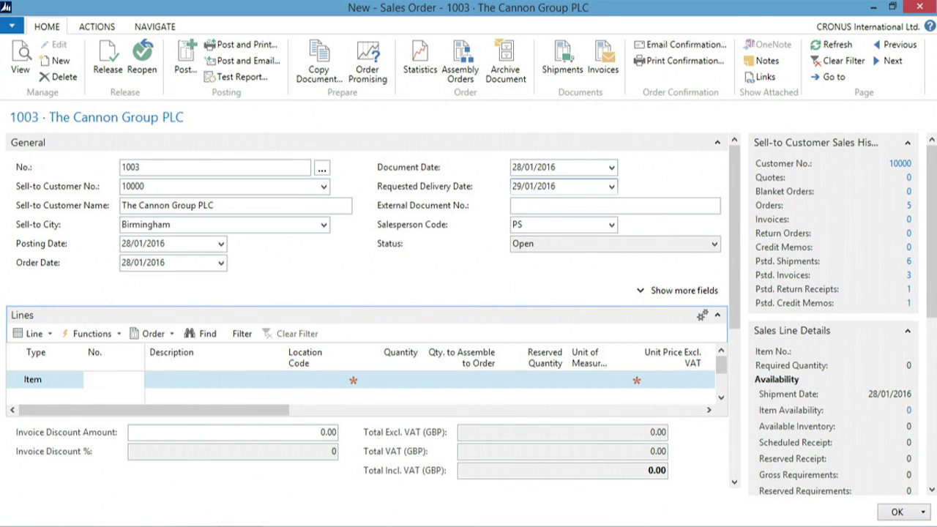
{"action": "key", "text": "Tab"}
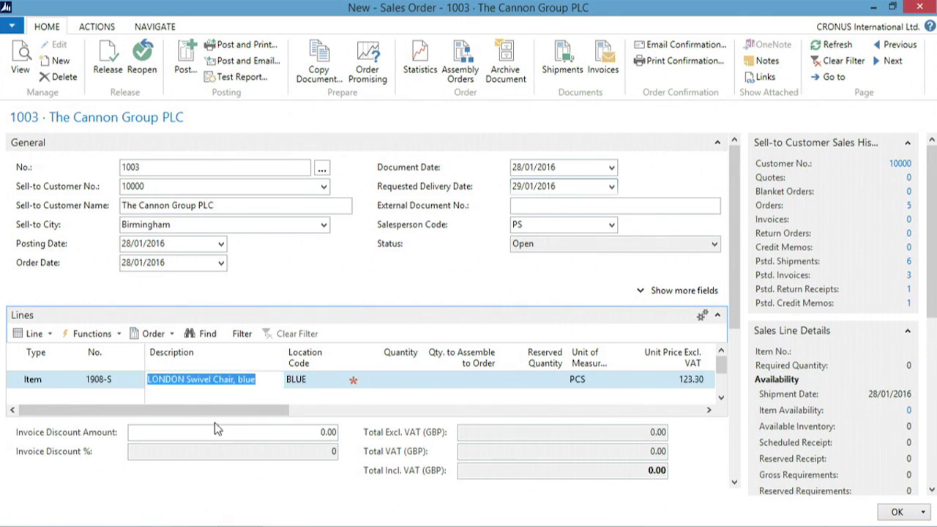
{"action": "key", "text": "Tab"}
{"action": "key", "text": "Tab"}
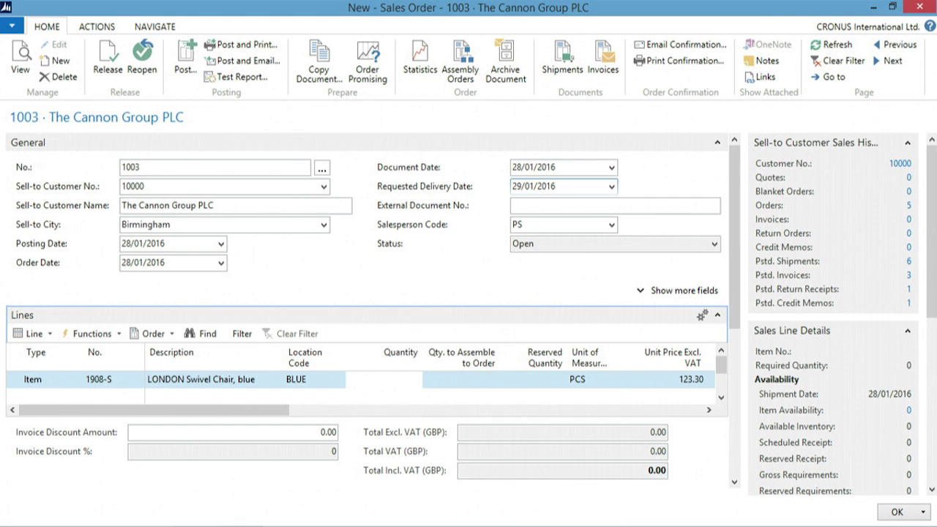
{"action": "type", "text": "10"}
{"action": "key", "text": "Tab"}
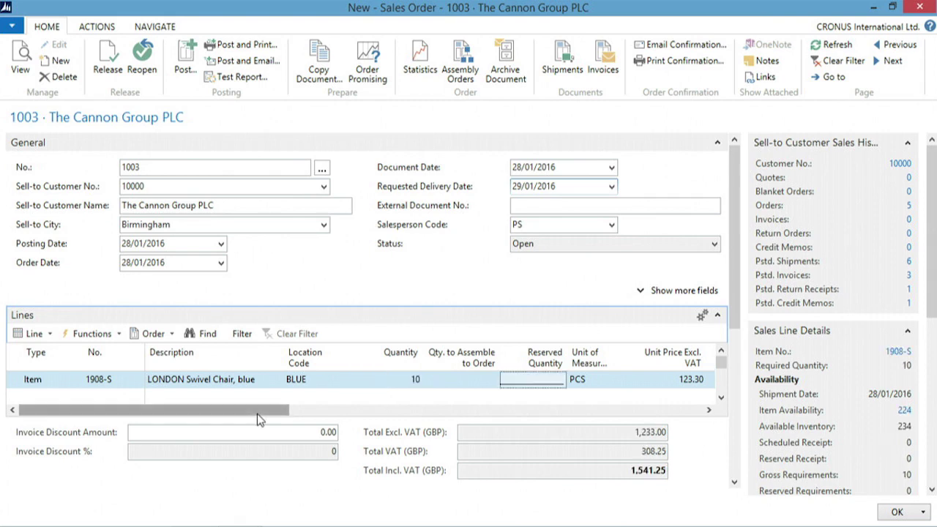
- Set the swivel chair line's Unit Price Excl. VAT with the calculation 123.3*0.95
{"action": "key", "text": "Tab"}
{"action": "key", "text": "Tab"}
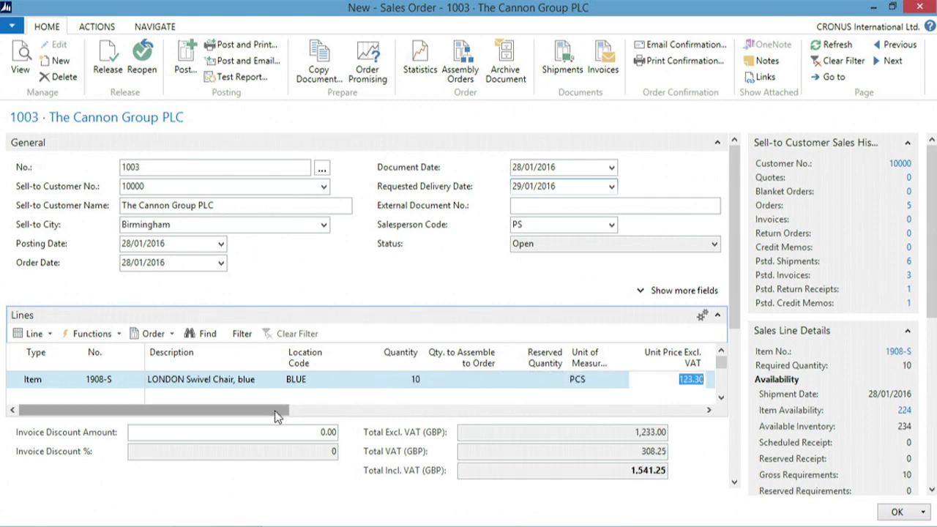
{"action": "key", "text": "Tab"}
{"action": "key", "text": "Tab"}
{"action": "key", "text": "shift+Tab"}
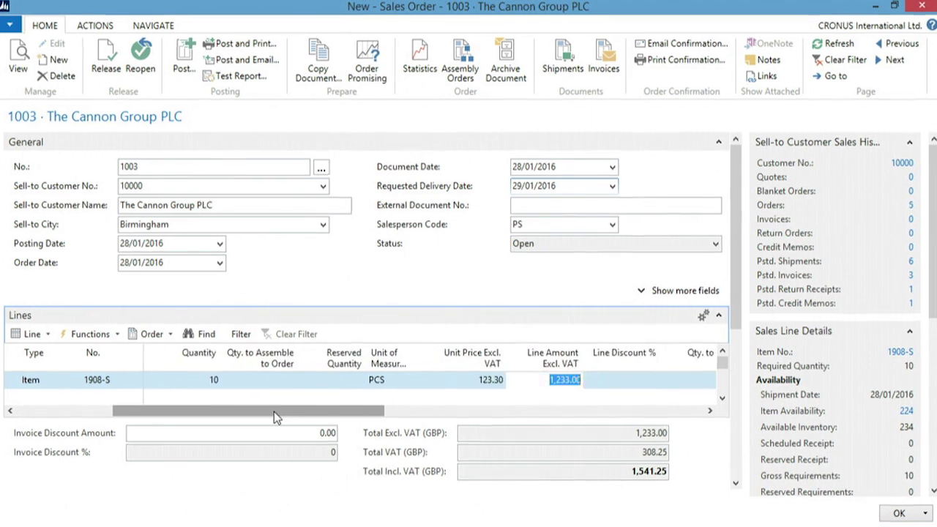
{"action": "key", "text": "shift+Tab"}
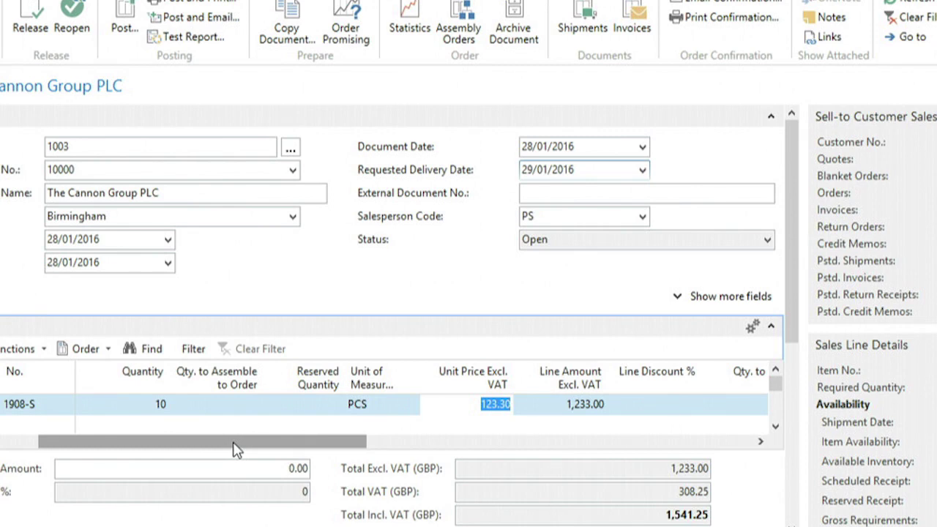
{"action": "type", "text": "123.3*0.95"}
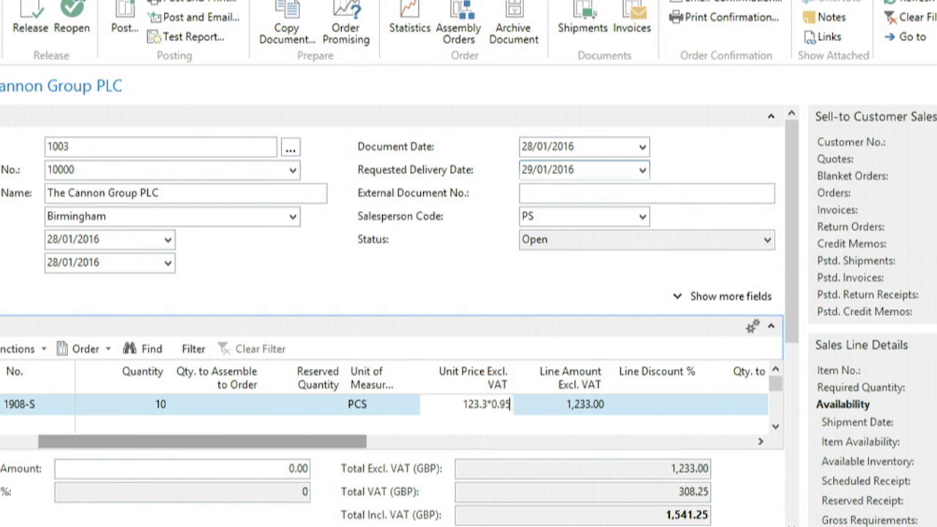
{"action": "key", "text": "Tab"}
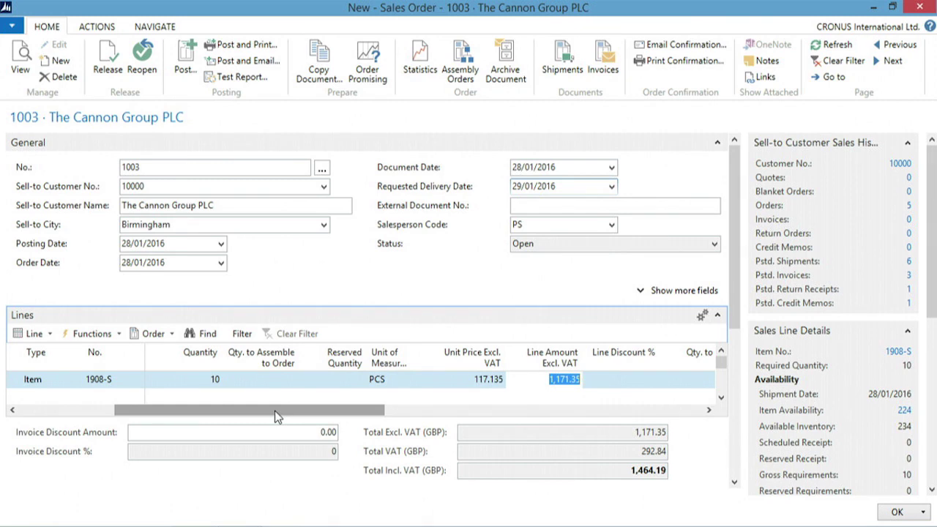
- Begin a second item line and filter its item number lookup for "bi" by Description instead of number
{"action": "key", "text": "Return"}
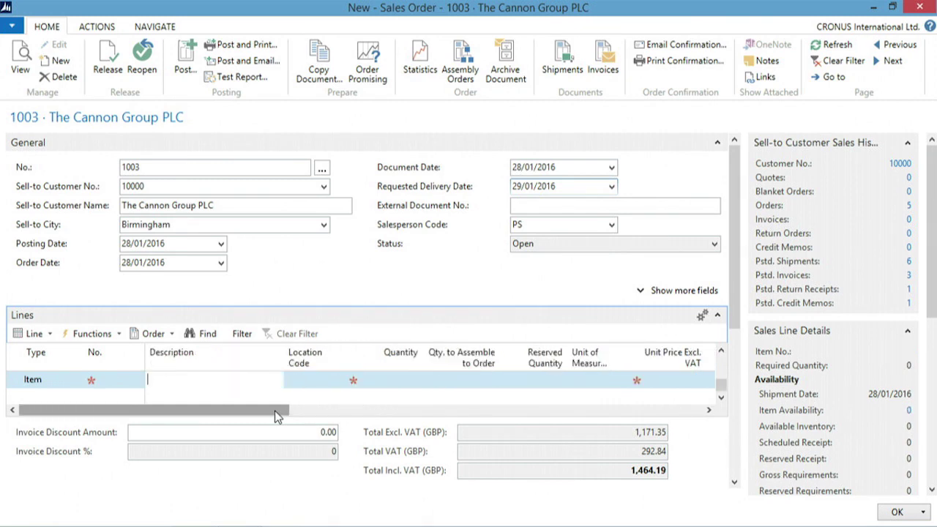
{"action": "key", "text": "shift+Tab"}
{"action": "key", "text": "shift+Tab"}
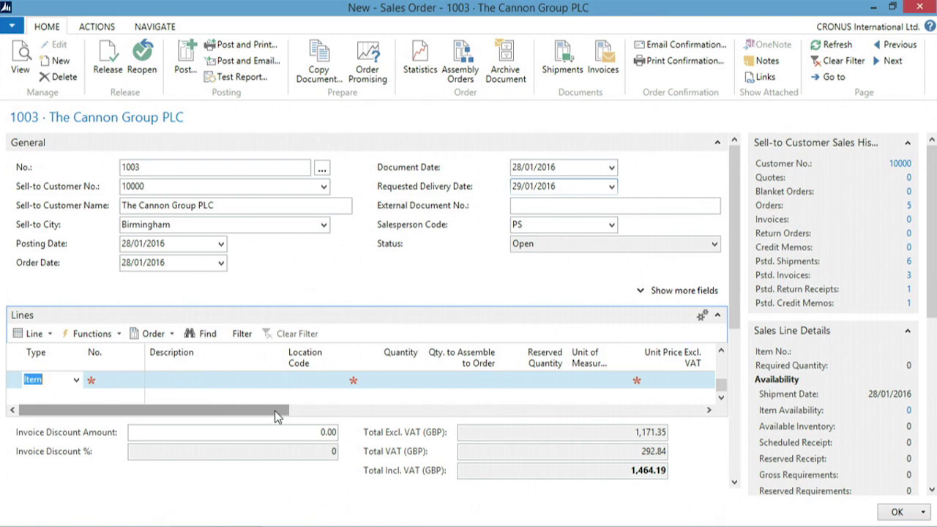
{"action": "key", "text": "Tab"}
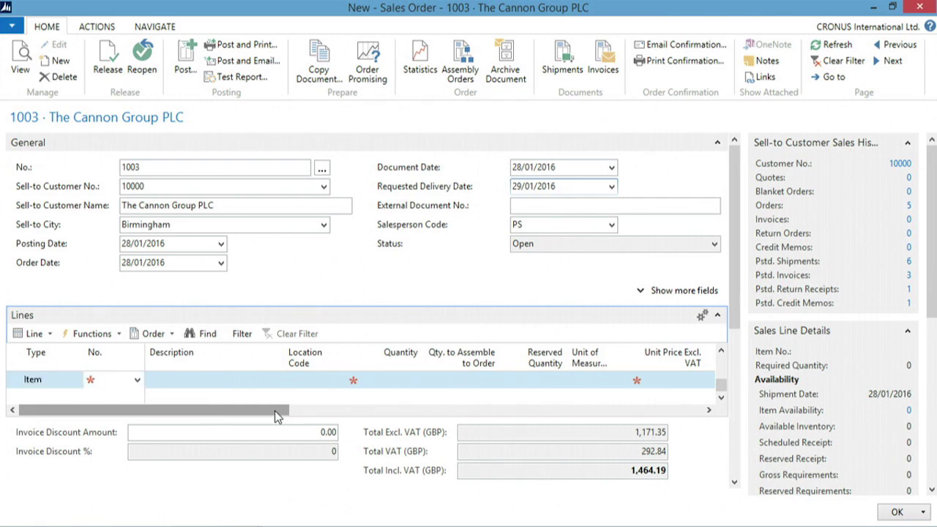
{"action": "type", "text": "bi"}
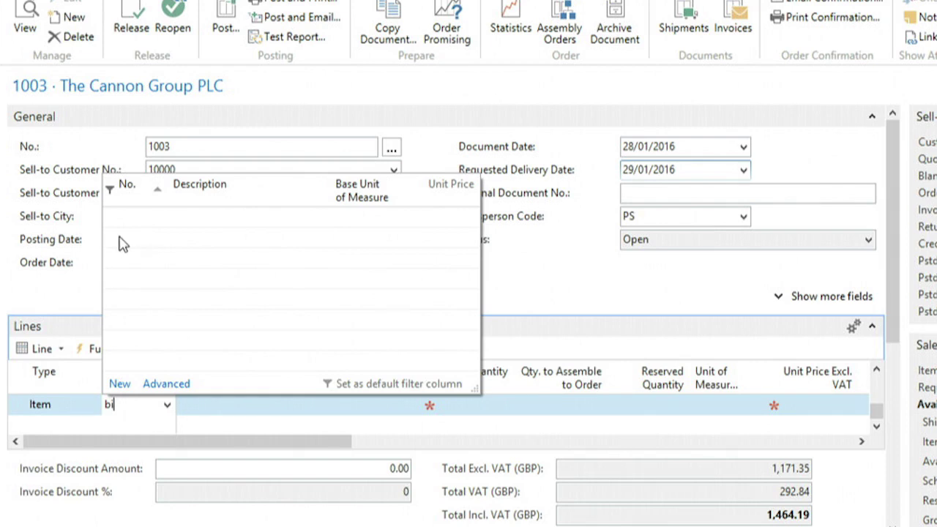
{"action": "left_click", "coordinate": [199, 189]}
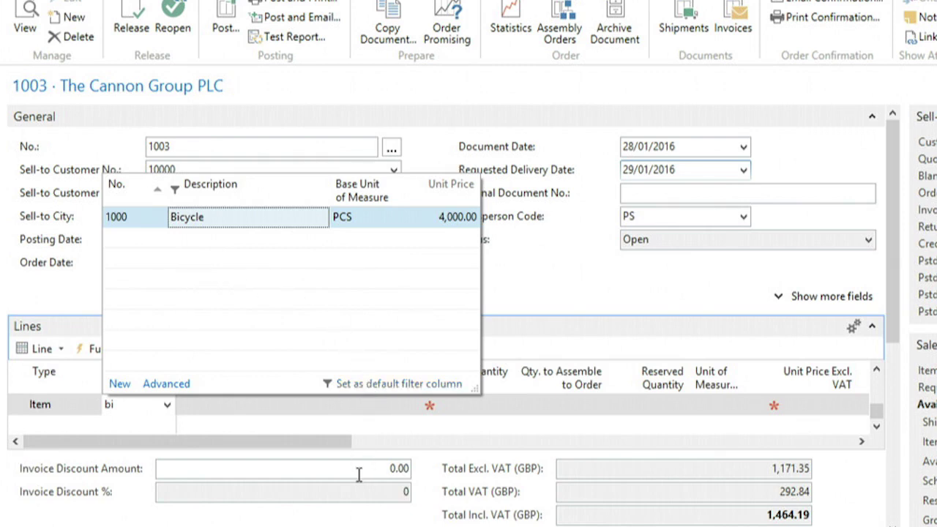
- Choose the Bicycle item for the second order line, and discard that choice
{"action": "left_click", "coordinate": [215, 217]}
{"action": "key", "text": "Tab"}
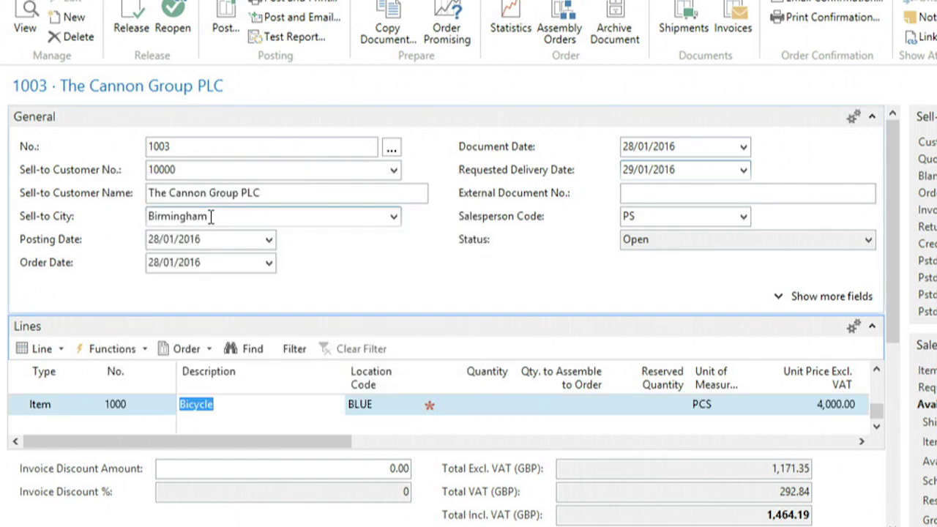
{"action": "key", "text": "Escape"}
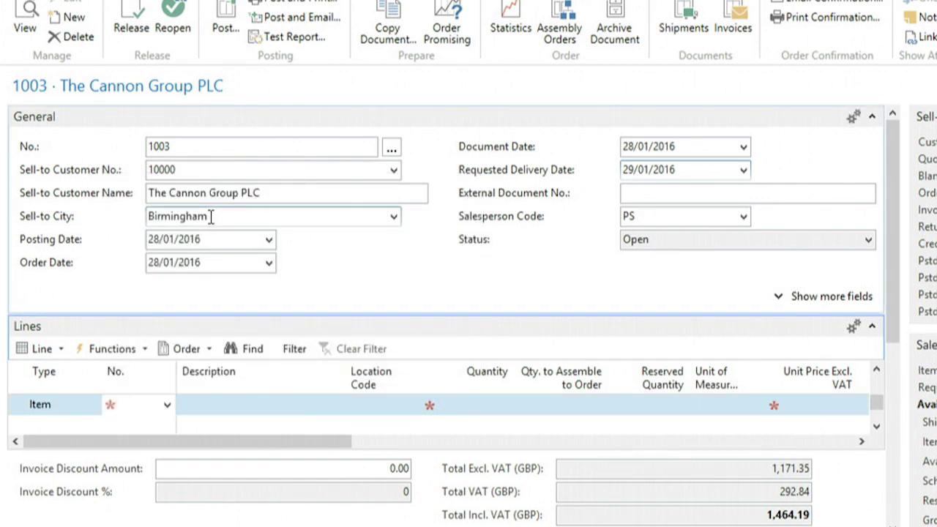
- Search the item lookup on the second order line for descriptions matching "lon" and close the list
{"action": "type", "text": "1"}
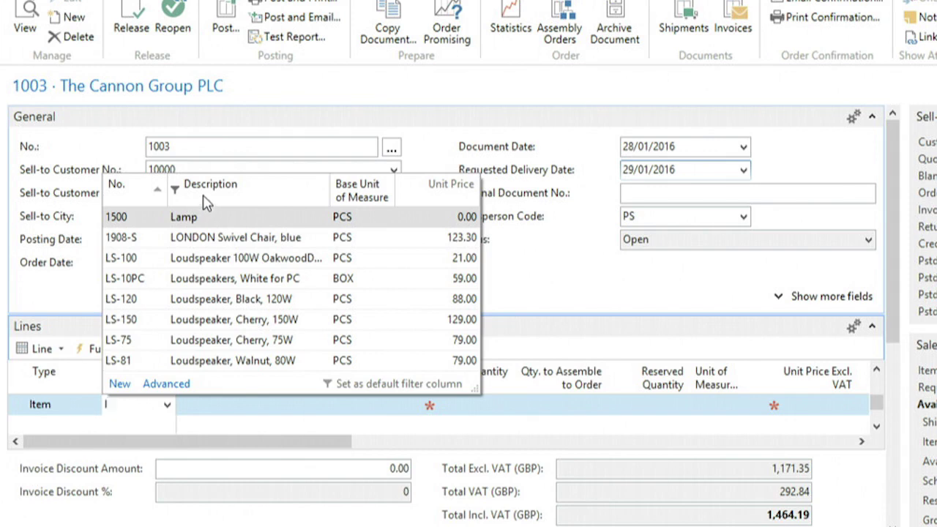
{"action": "type", "text": "lo"}
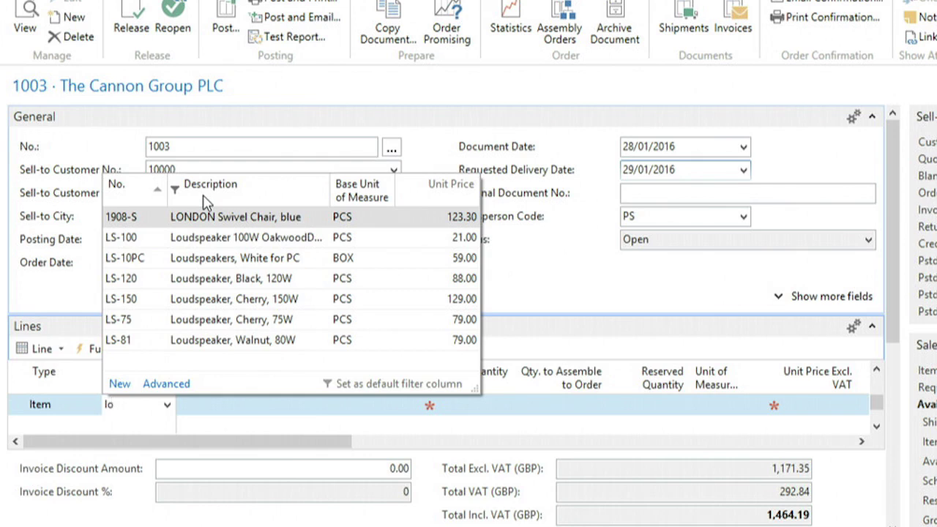
{"action": "type", "text": "n"}
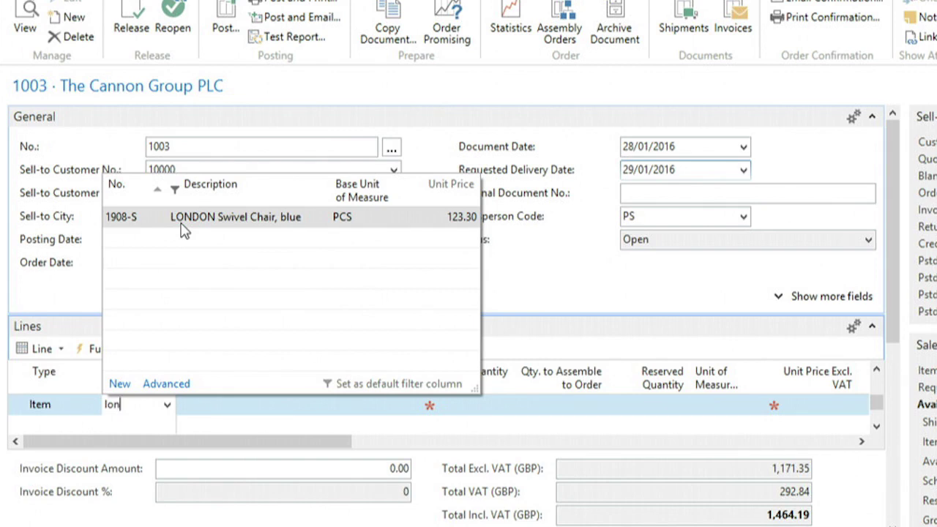
{"action": "key", "text": "Escape"}
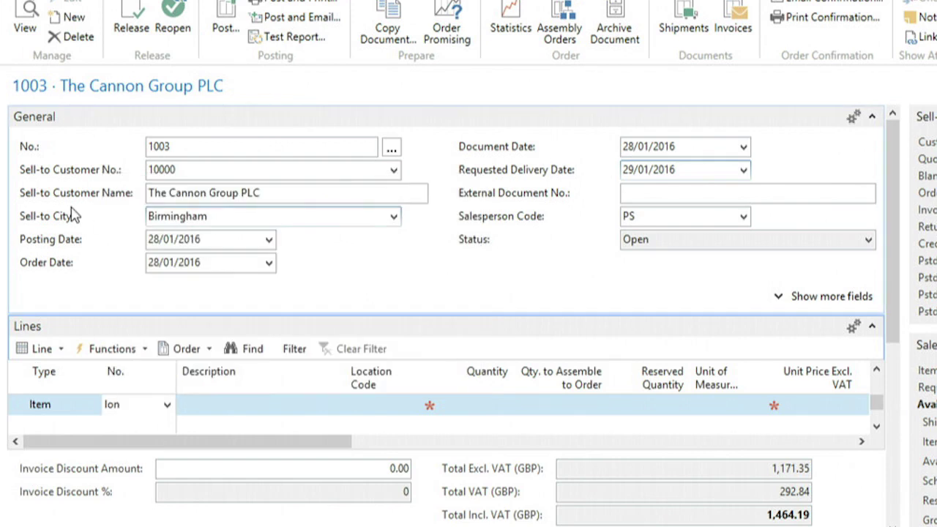